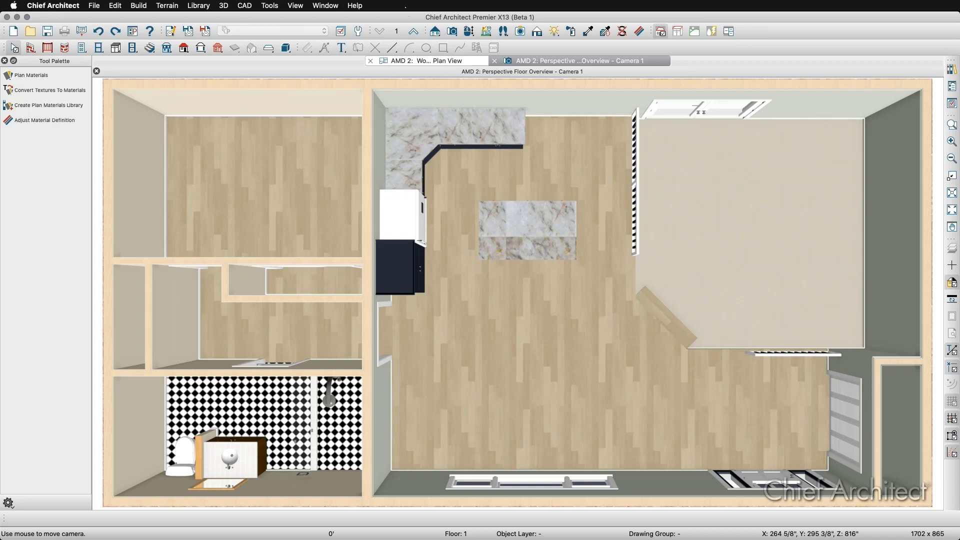
Activate Adjust Material Definition from the 3D > Adjust Materials menu
click(221, 4)
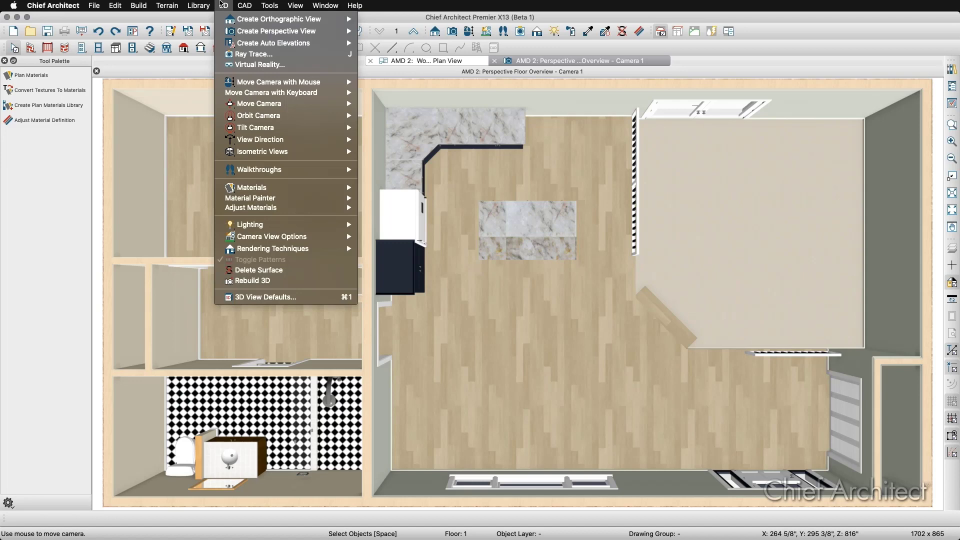
mouse_move(321, 207)
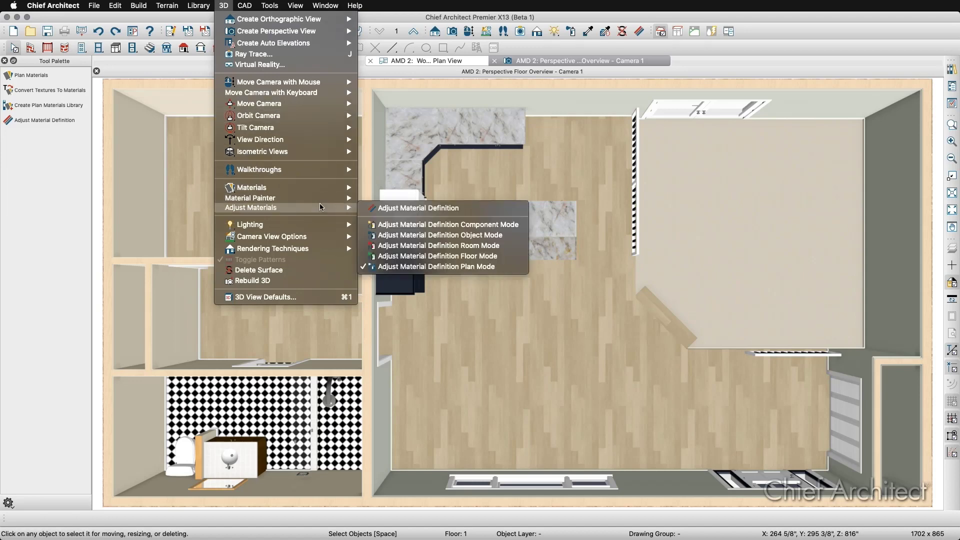
click(380, 208)
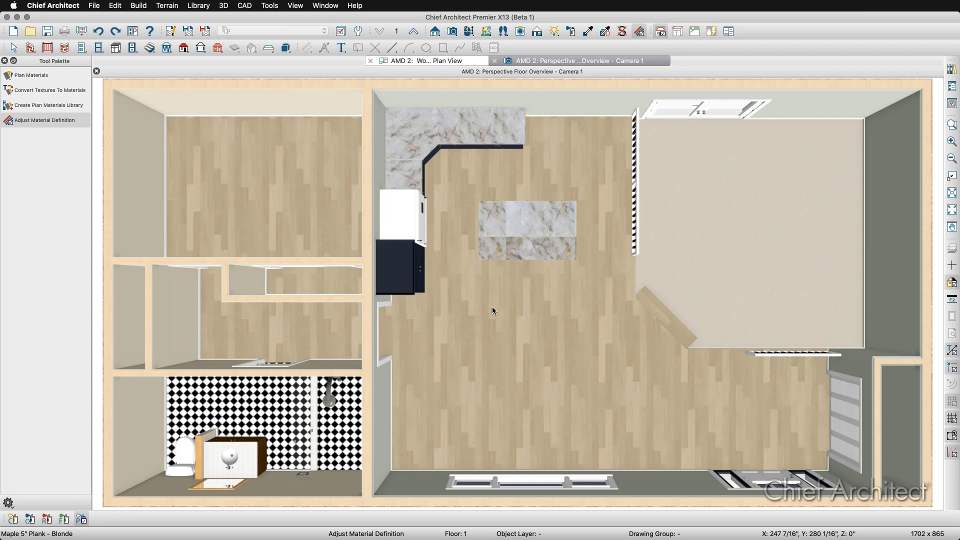
Change the Maple 5" Plank - Blonde floor pattern angle from 90° to 0°
click(492, 308)
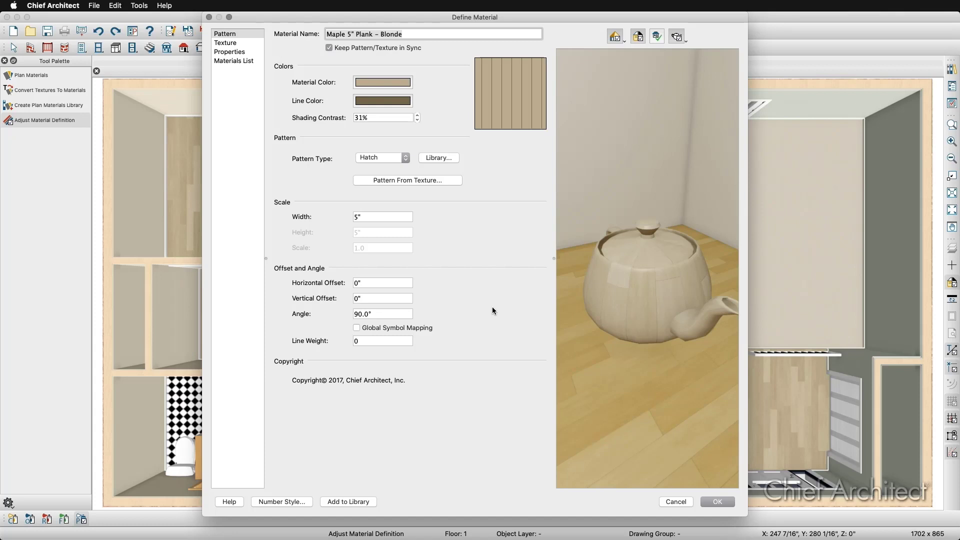
click(382, 313)
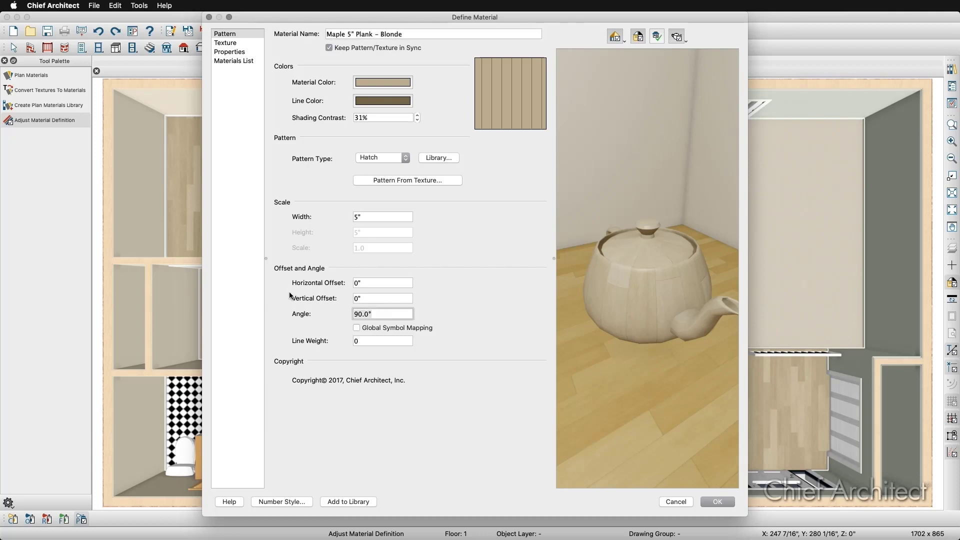
text(0)
key(Tab)
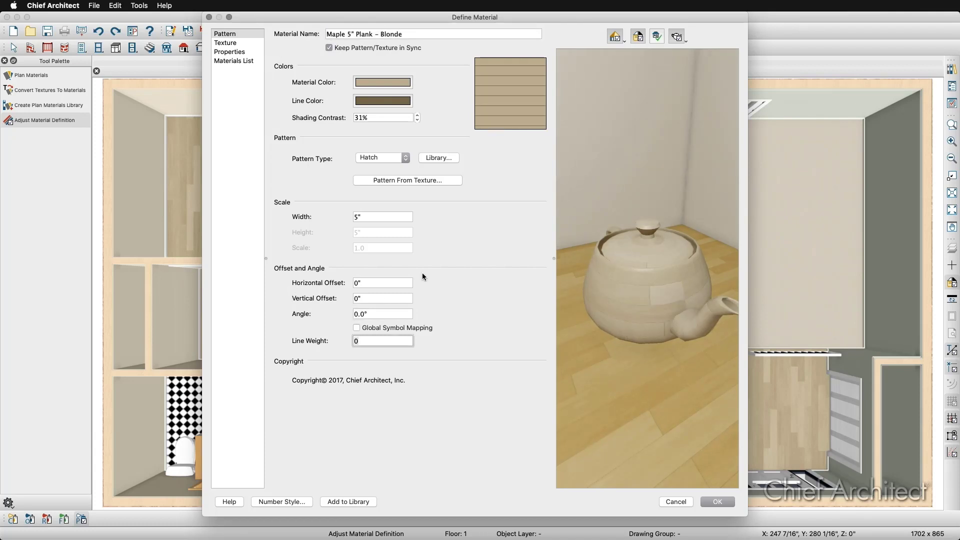
click(717, 502)
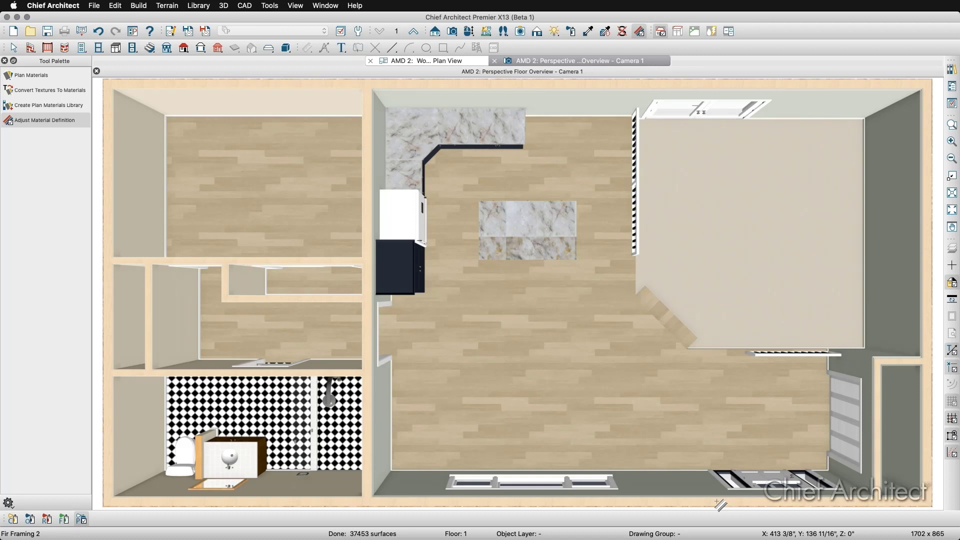
Box-zoom the 3D view onto the bathroom's checkered tile wall area
click(953, 125)
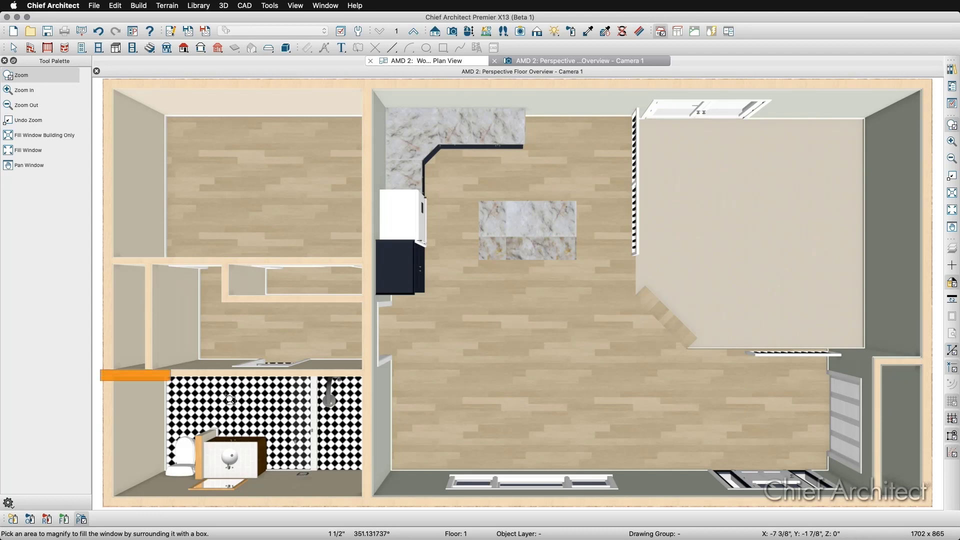
drag(230, 400, 377, 510)
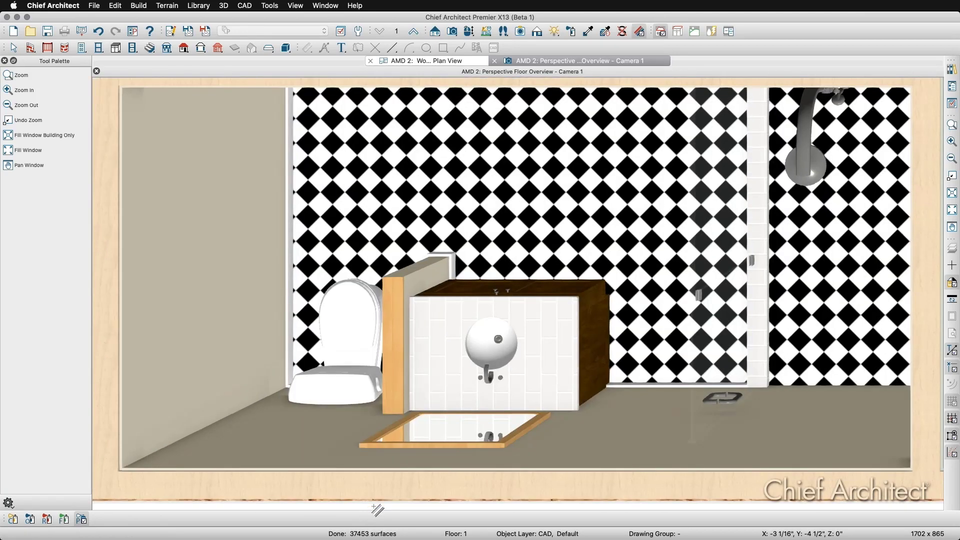
Set the White-Black Tile pattern angle from 45° to 0° and its width and height to 12"
click(640, 31)
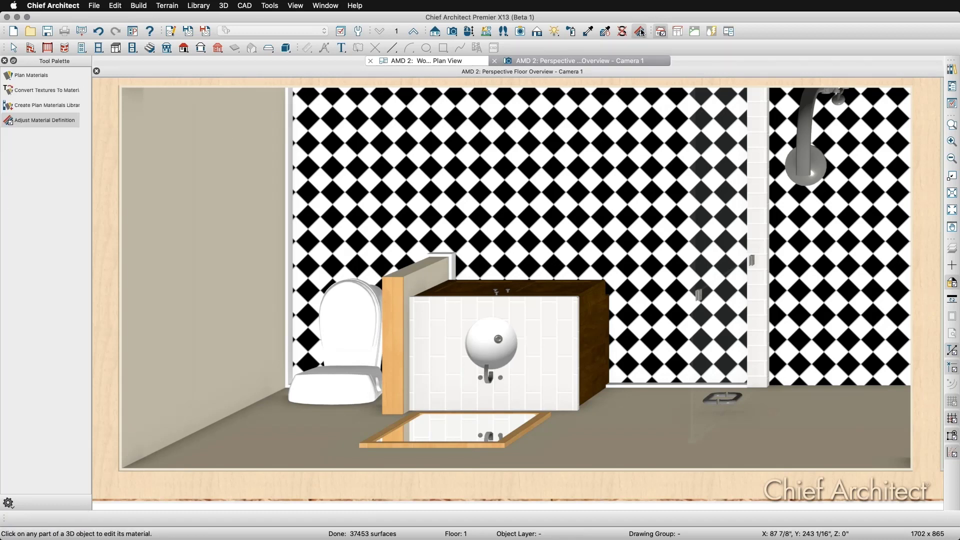
click(520, 165)
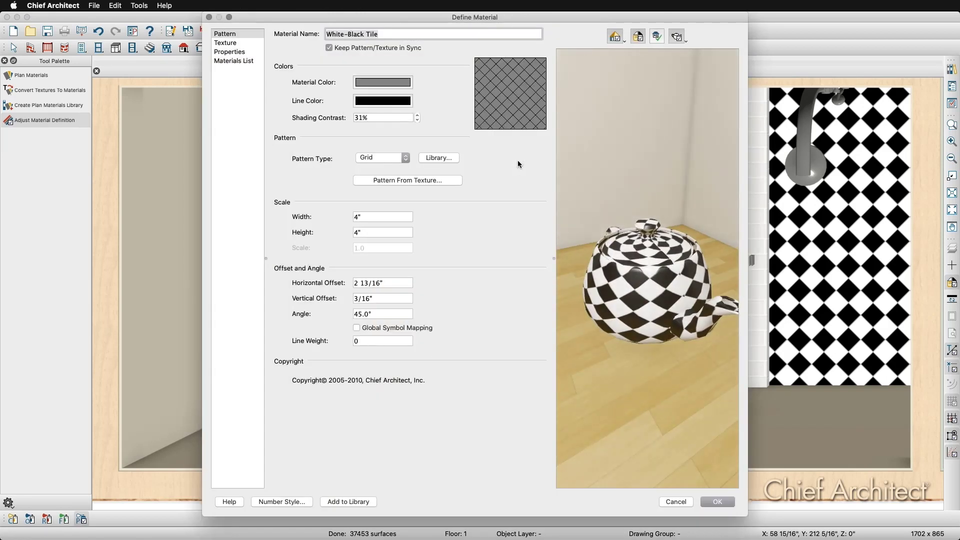
double_click(393, 314)
text(0)
key(Tab)
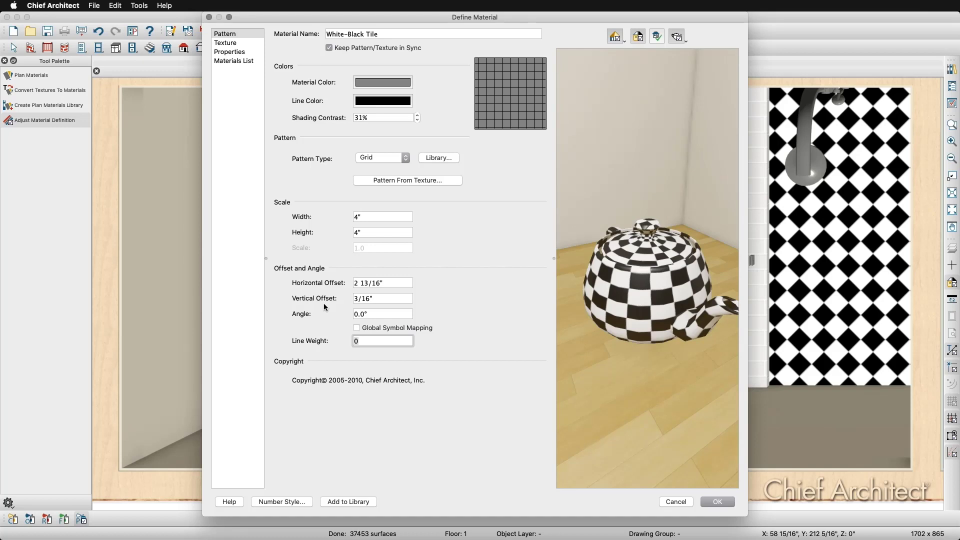
click(368, 216)
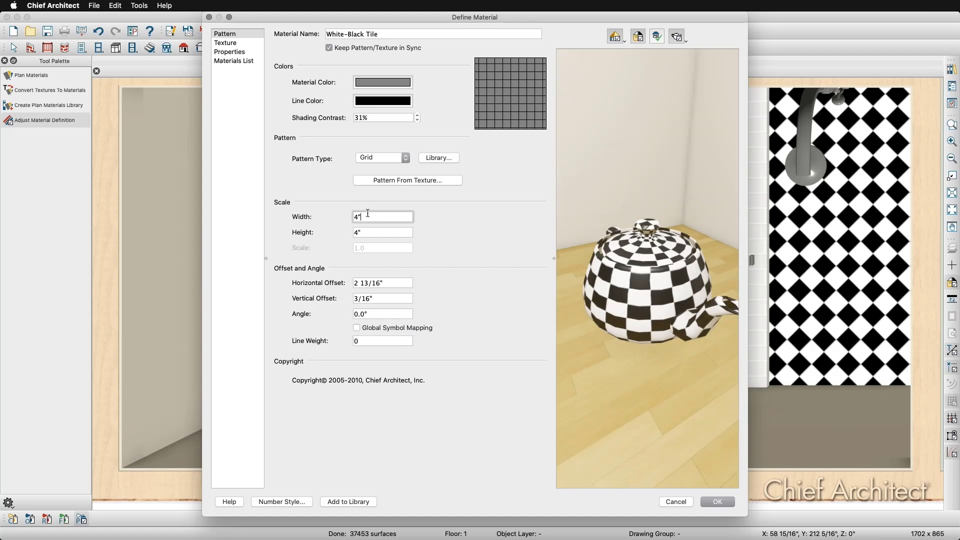
key(BackSpace)
key(BackSpace)
text(12)
click(370, 231)
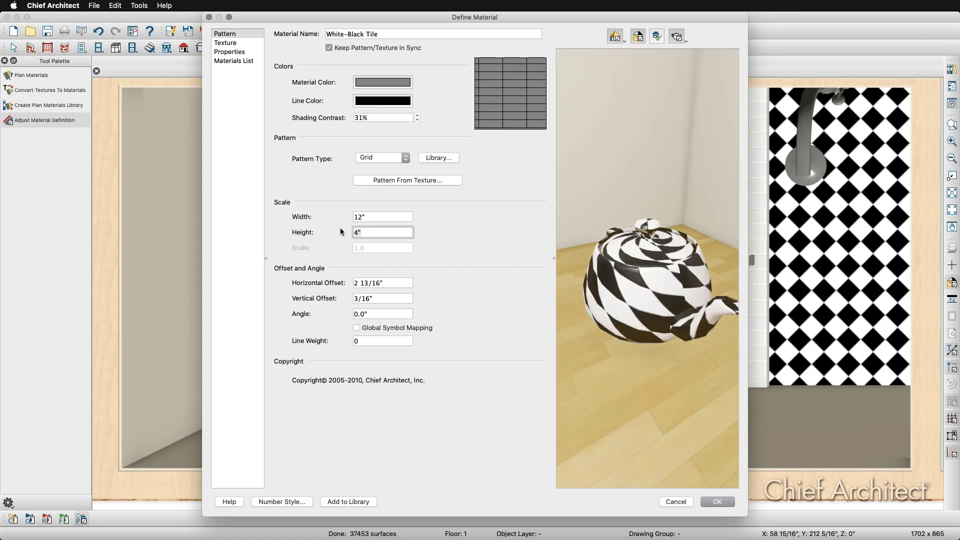
text(12)
Save the 12x12 White-Black Tile to the library, apply it, and close the catalog
click(403, 283)
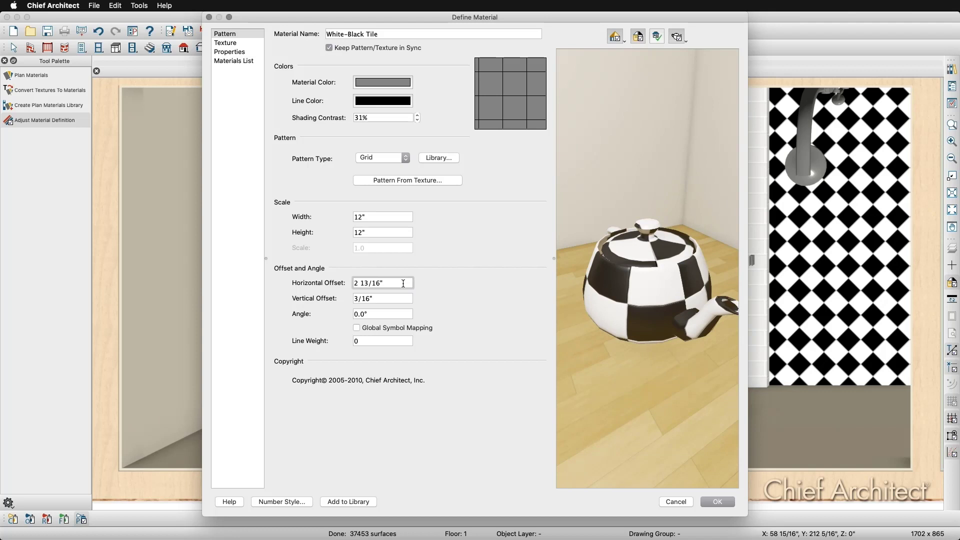
click(357, 501)
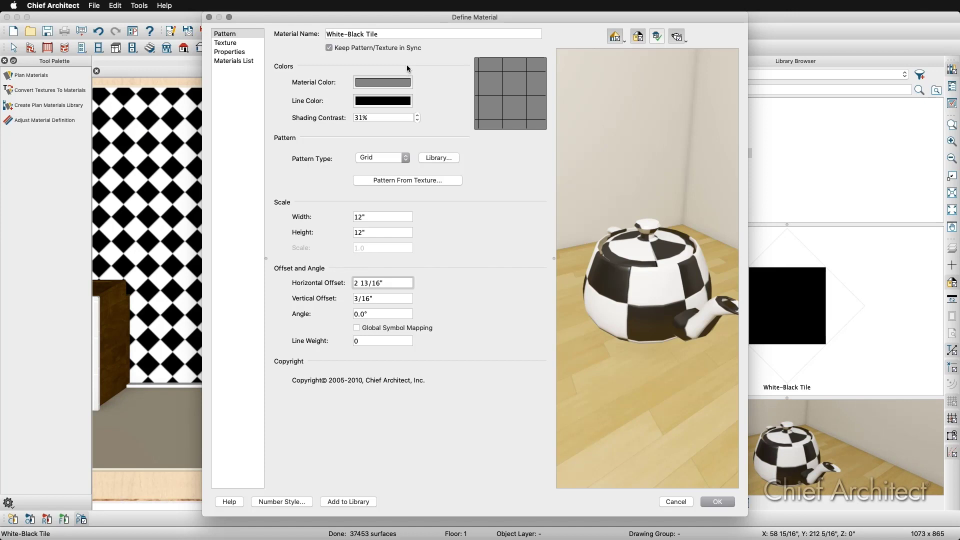
drag(455, 17, 353, 19)
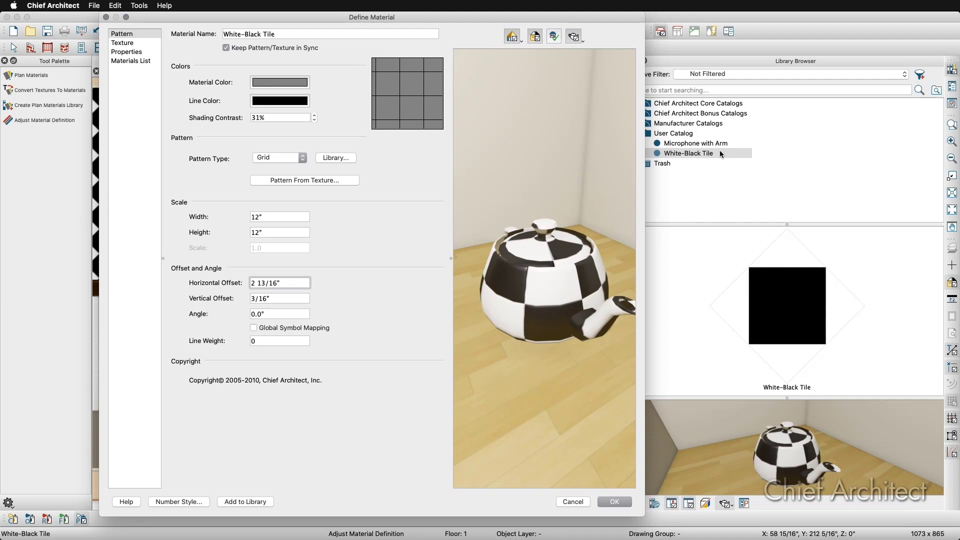
click(614, 503)
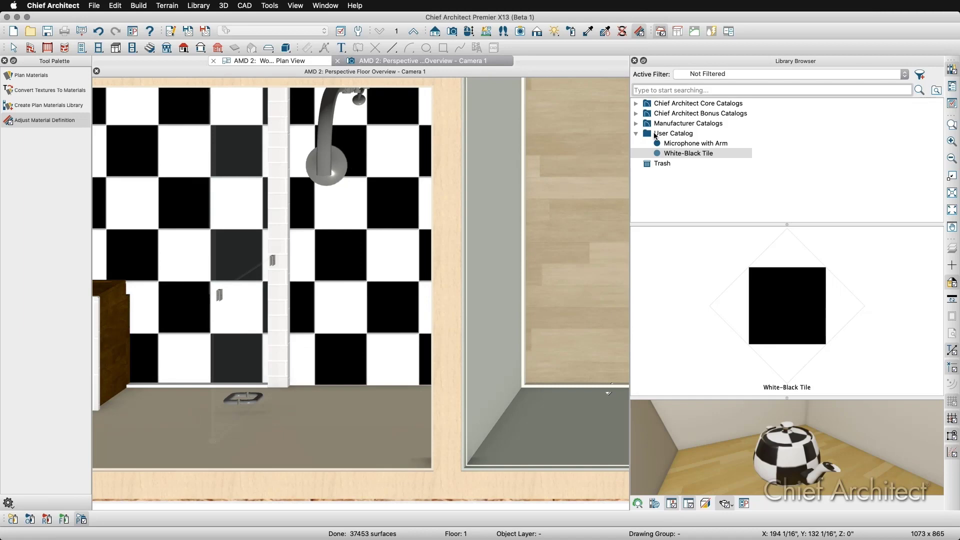
click(635, 60)
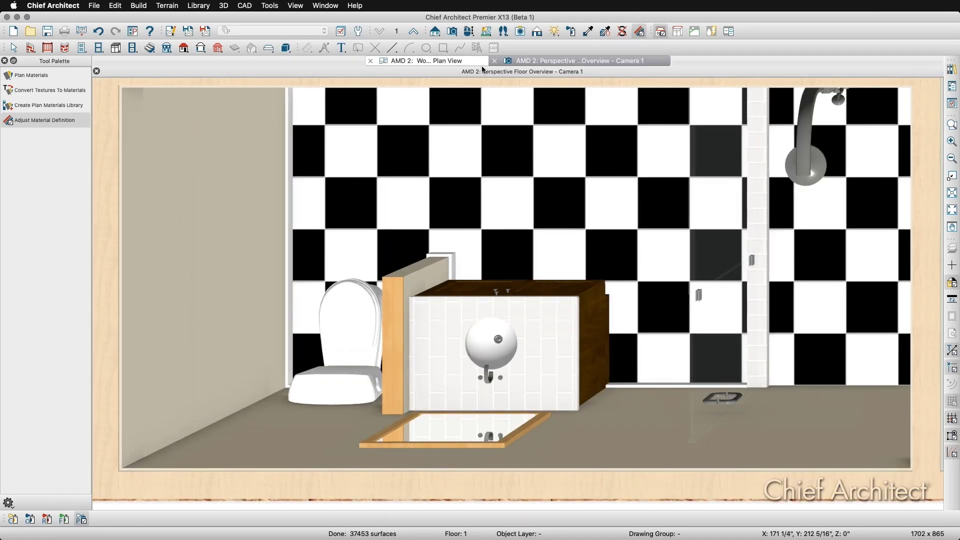
Undo the bathroom zoom and box-zoom onto the kitchen counters and island
click(953, 177)
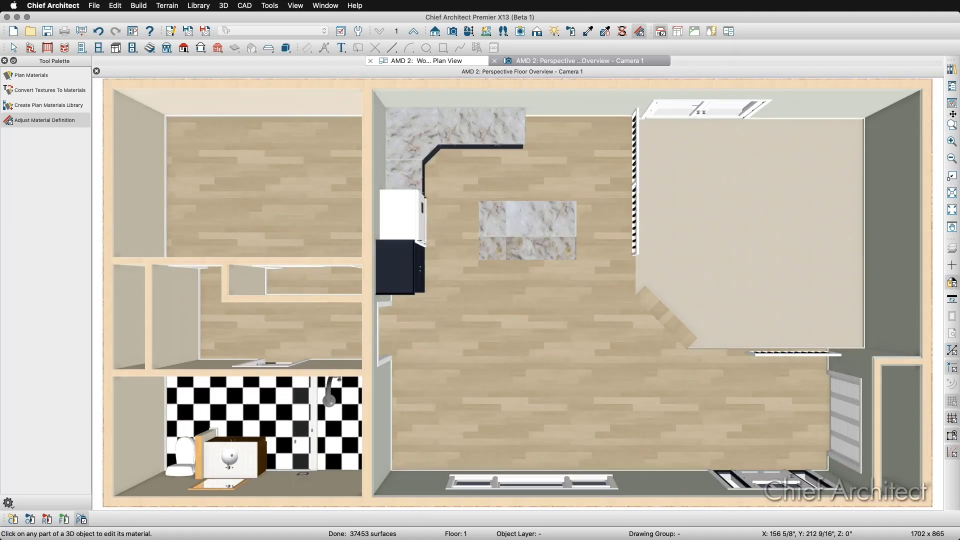
click(953, 124)
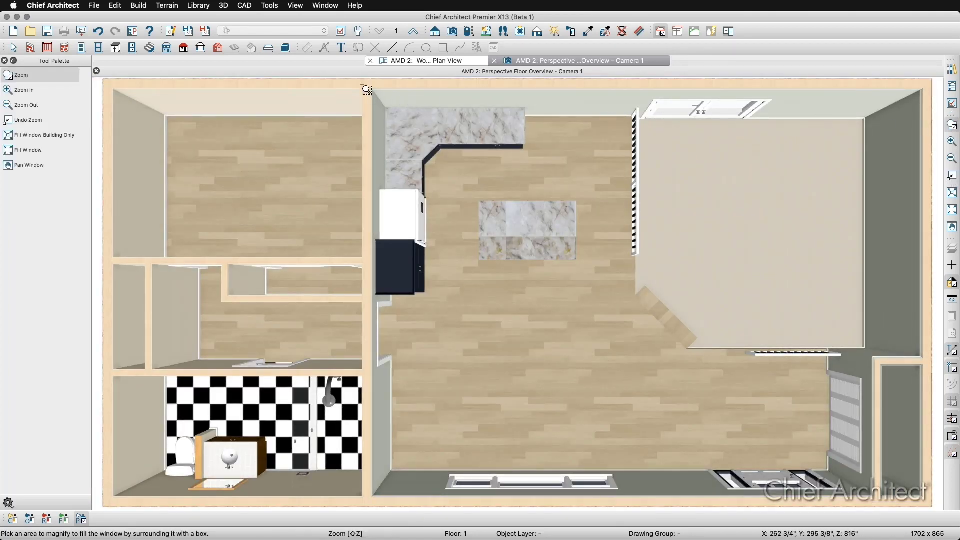
drag(366, 90, 653, 314)
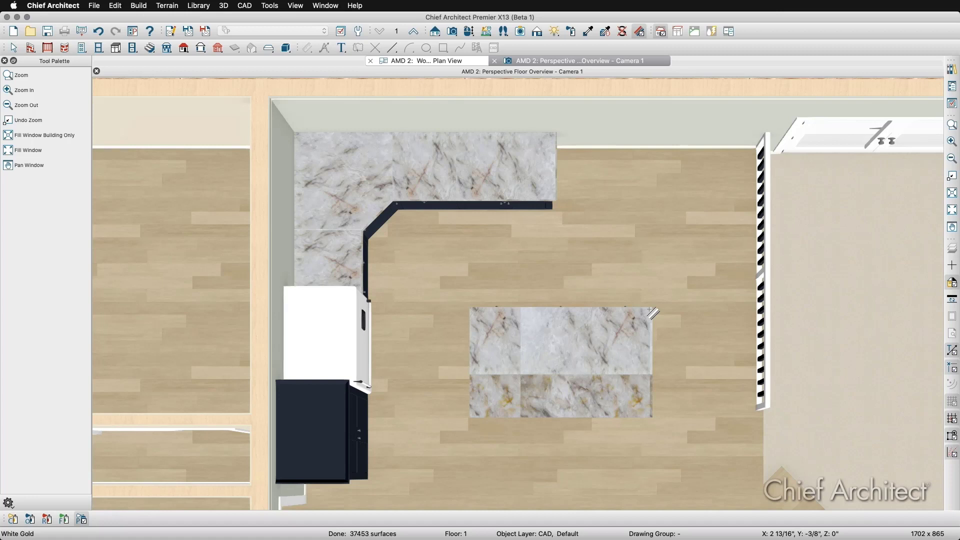
Switch back to the Adjust Material Definition tool from the toolbar
click(640, 31)
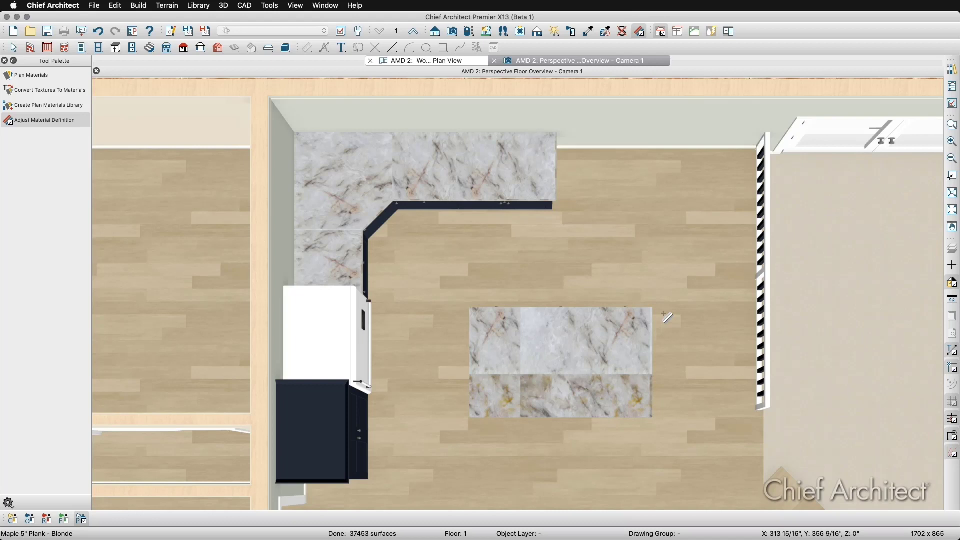
In Object mode, copy the island countertop marble as 'White Gold No Repeat'
click(30, 519)
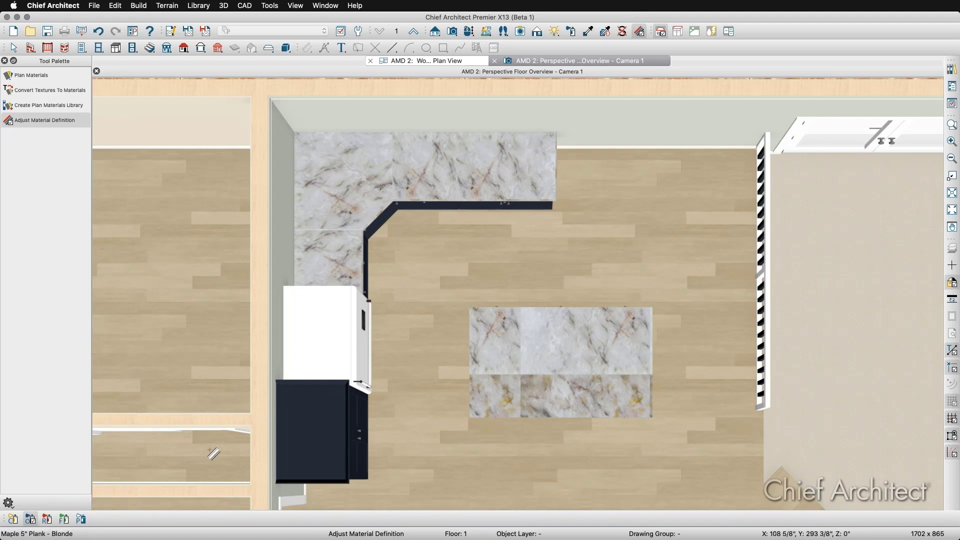
click(547, 364)
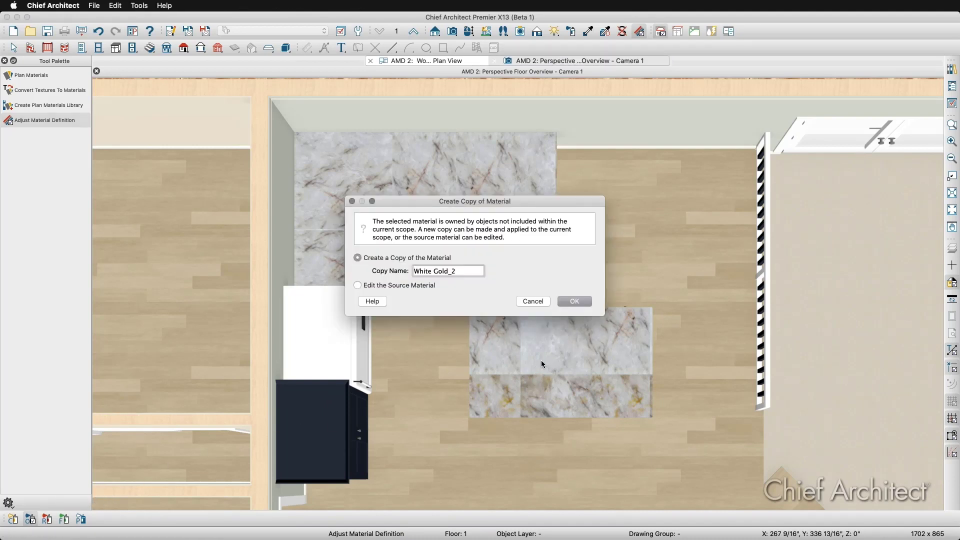
click(462, 270)
key(BackSpace)
key(BackSpace)
text(No Repeat)
click(583, 302)
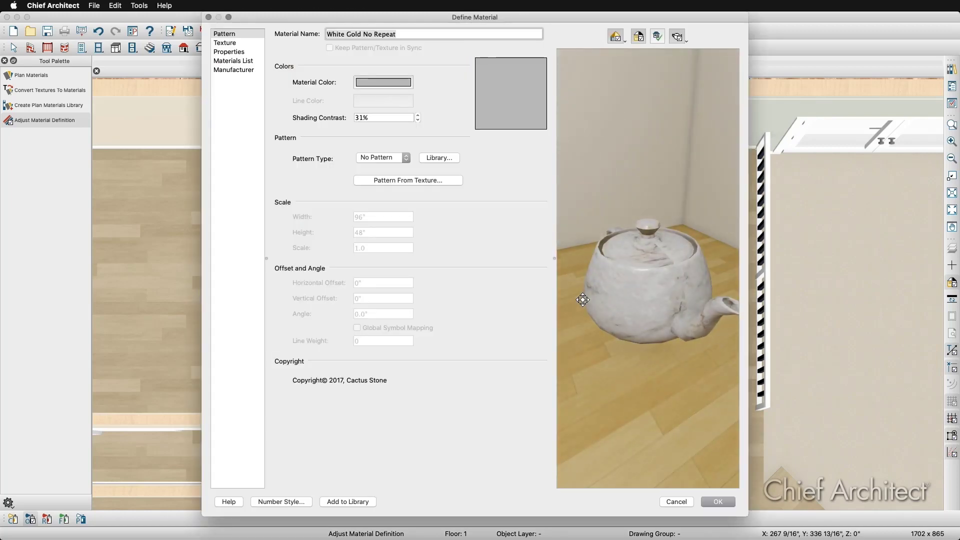
Enable Stretch to Fit on the White Gold No Repeat texture and apply it
click(245, 44)
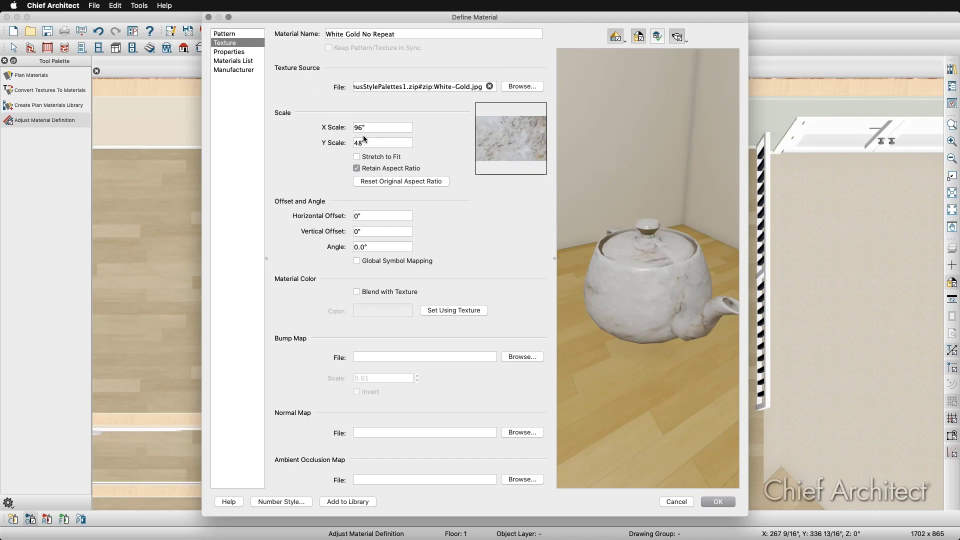
click(379, 159)
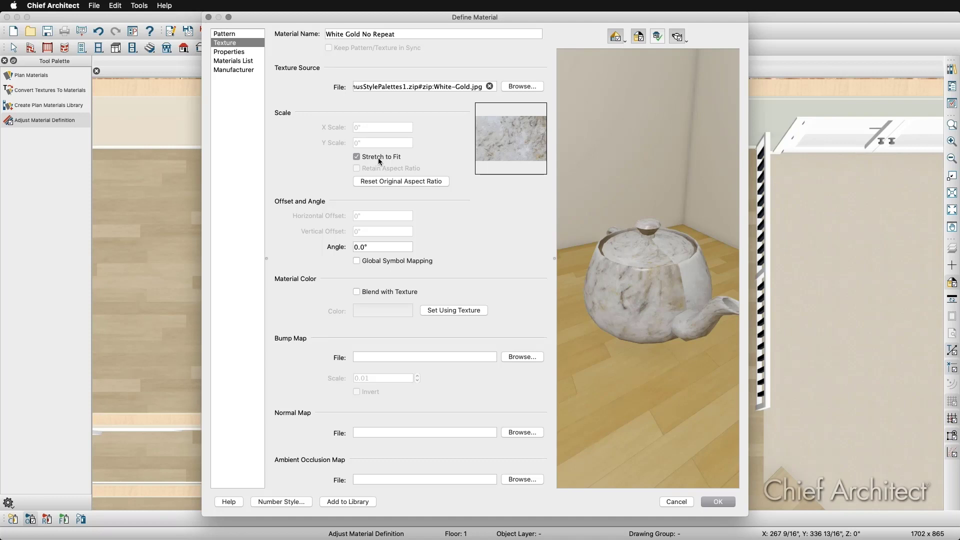
click(722, 501)
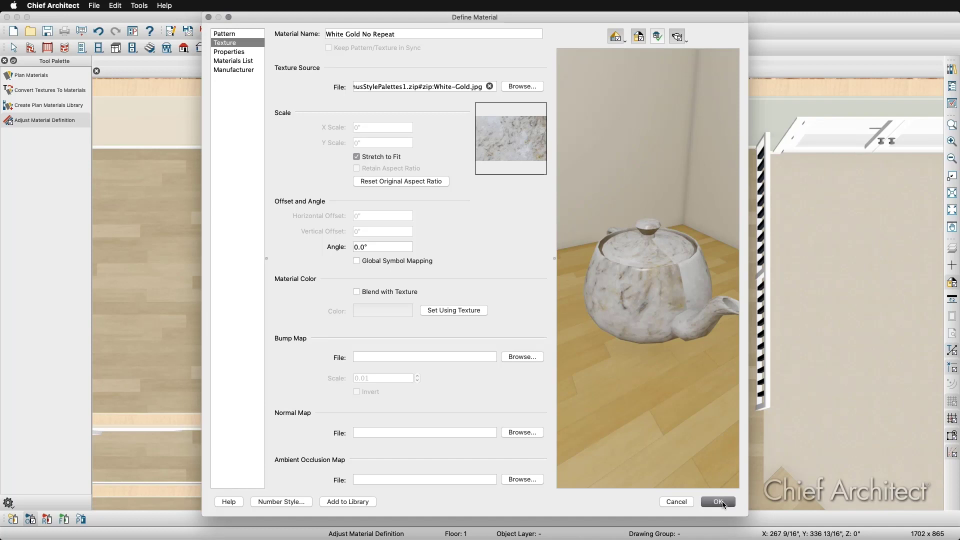